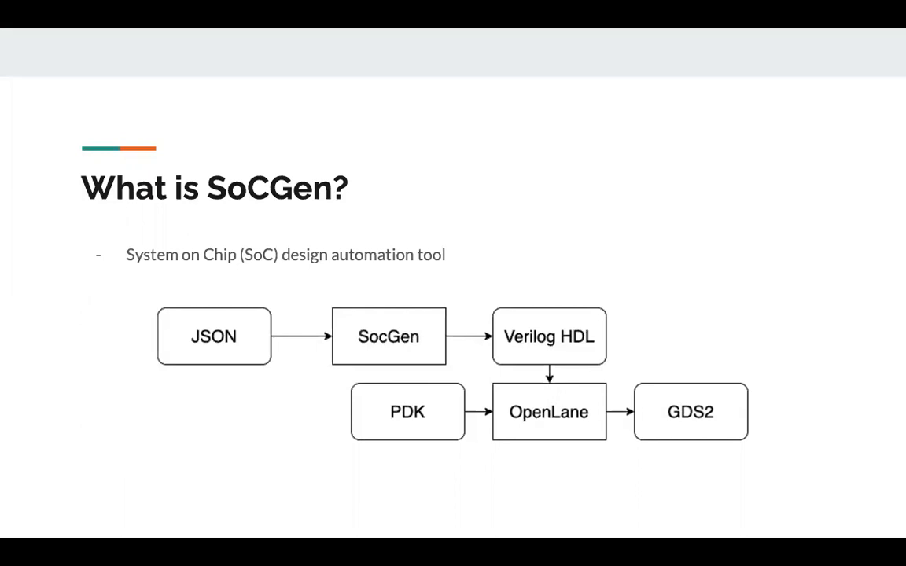
Advance through the Motivation slide to the Hierarchy slide with its board/SoC/core diagram
{"action": "key", "text": "Right"}
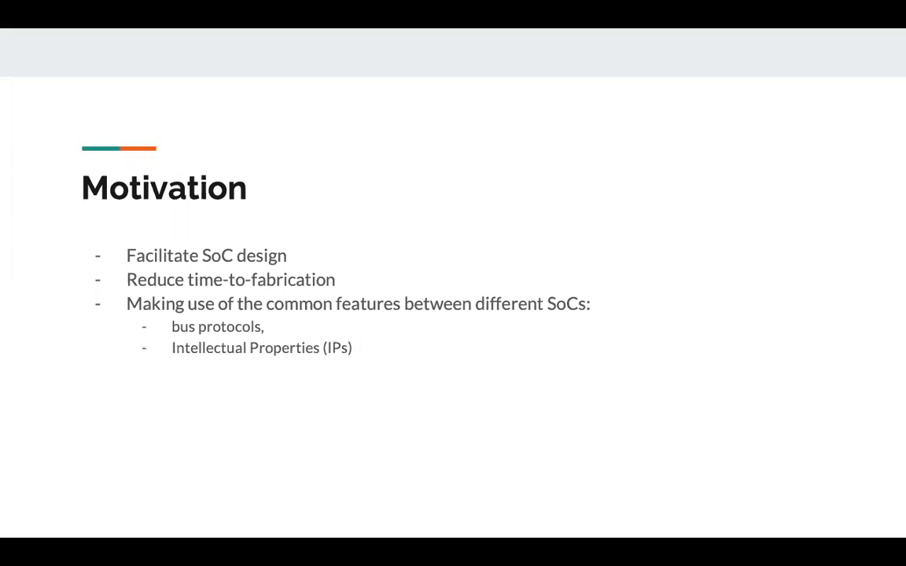
{"action": "key", "text": "Right"}
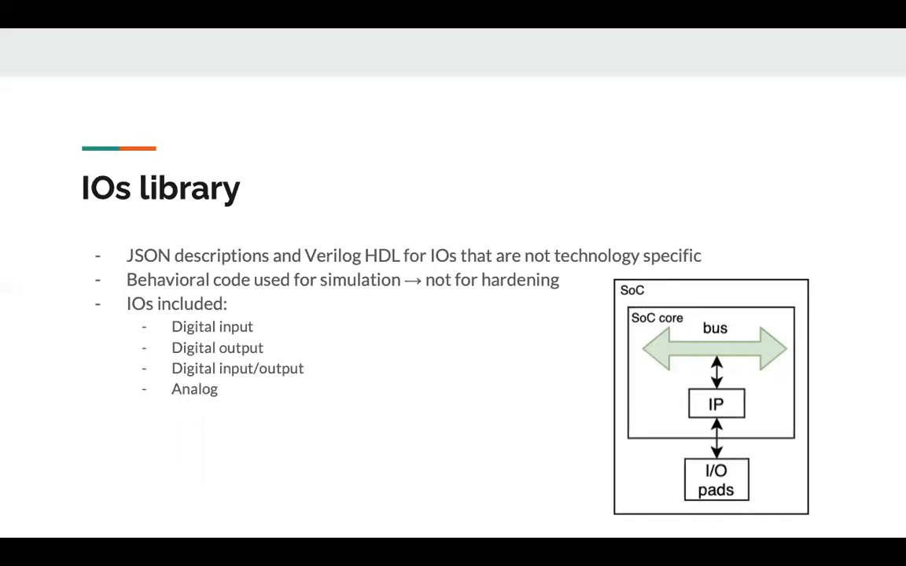
Advance to the Masters library slide covering ARM Cortex M0/M3 and the N5 core
{"action": "key", "text": "Right"}
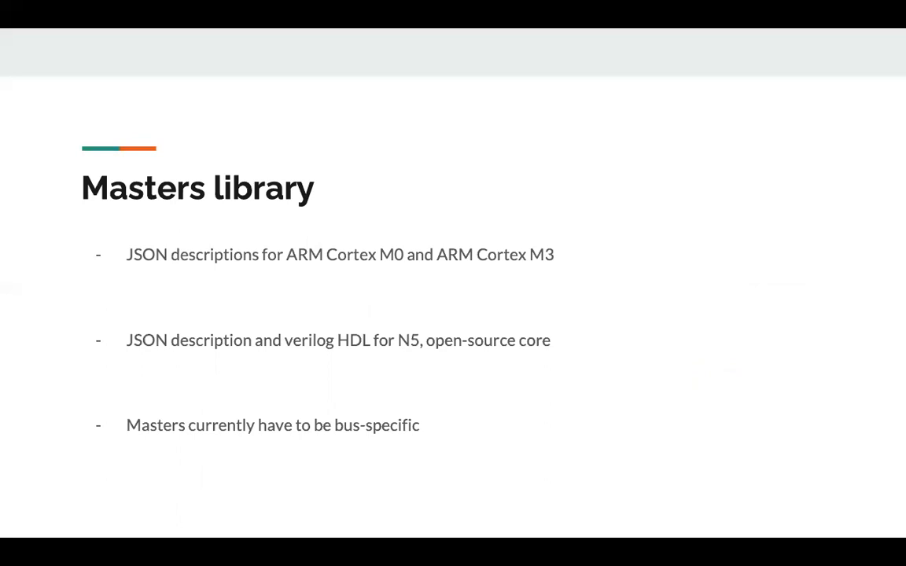
Advance to the Supported Features slide with the multiple-masters arbiter diagram
{"action": "key", "text": "Right"}
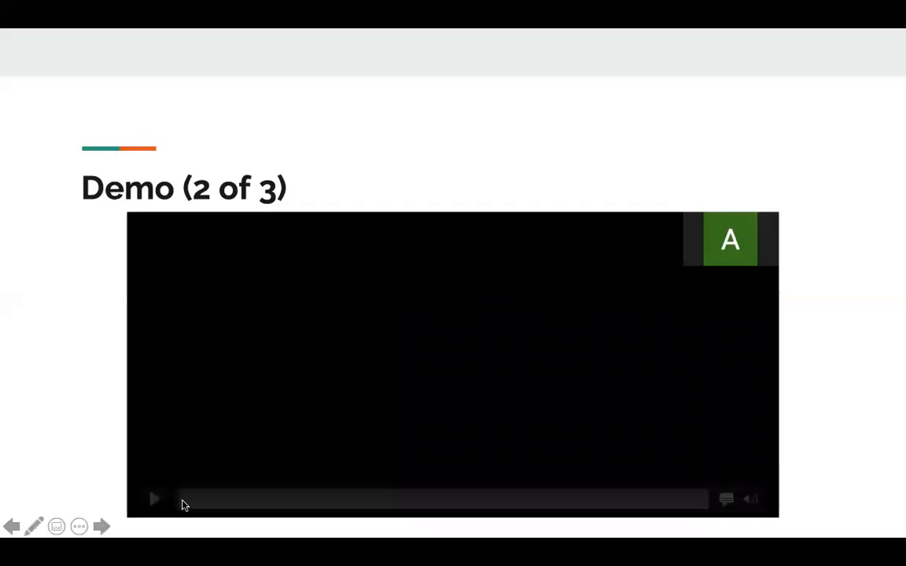
Start the Demo (2 of 3) video showing designs/cm0_out/config.tcl opened in vi
{"action": "left_click", "coordinate": [155, 499]}
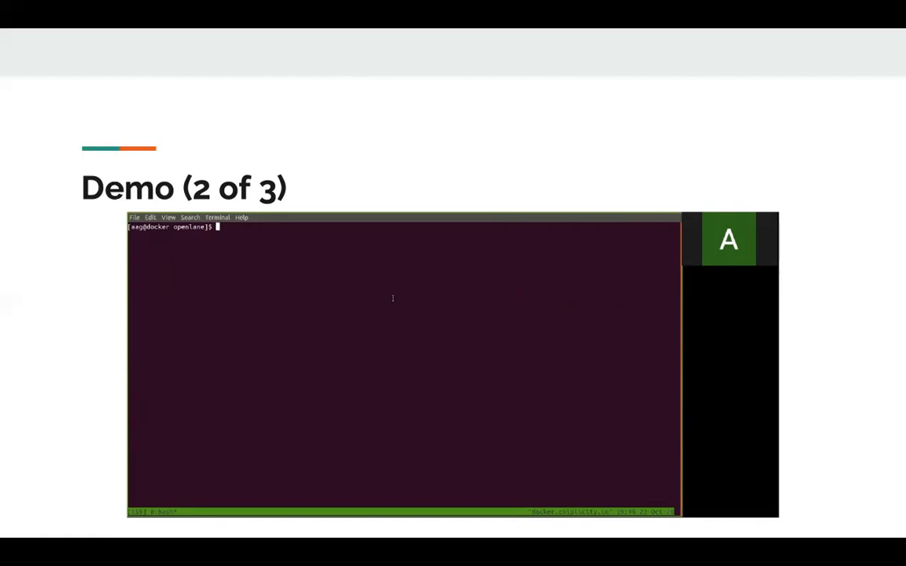
{"action": "type", "text": "vi"}
{"action": "type", "text": " desc"}
{"action": "type", "text": "igns/"}
{"action": "type", "text": "cm0_out/"}
{"action": "type", "text": "config.tcl"}
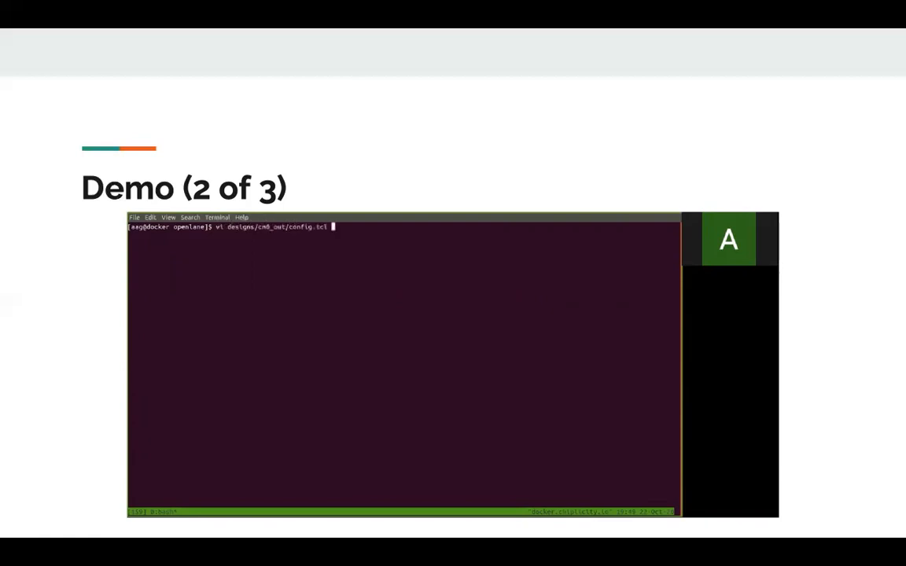
Navigate the config file in vim down to the clock period settings line
{"action": "key", "text": "Return"}
{"action": "key", "text": "Down"}
{"action": "key", "text": "Down"}
{"action": "key", "text": "Down"}
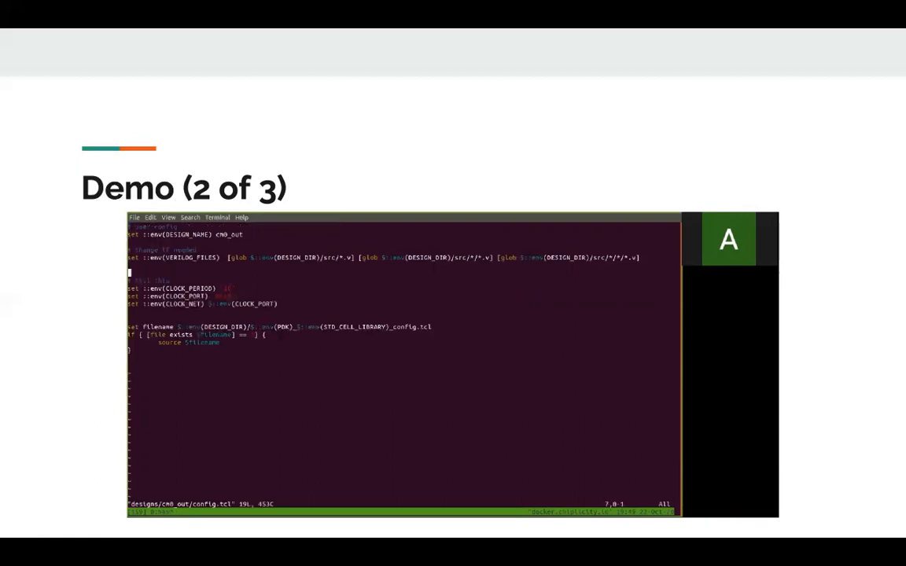
{"action": "key", "text": "Up"}
{"action": "key", "text": "Up"}
{"action": "key", "text": "Up"}
{"action": "key", "text": "Up"}
{"action": "key", "text": "Up"}
{"action": "key", "text": "w"}
{"action": "key", "text": "w"}
{"action": "key", "text": "w"}
{"action": "key", "text": "w"}
{"action": "key", "text": "Down"}
{"action": "key", "text": "Down"}
{"action": "key", "text": "Down"}
{"action": "key", "text": "Down"}
{"action": "key", "text": "Down"}
{"action": "key", "text": "Down"}
{"action": "key", "text": "Left"}
{"action": "key", "text": "Left"}
{"action": "key", "text": "Left"}
{"action": "key", "text": "Down"}
{"action": "key", "text": "Down"}
Begin the :q command to quit the config file back to the shell
{"action": "key", "text": "i"}
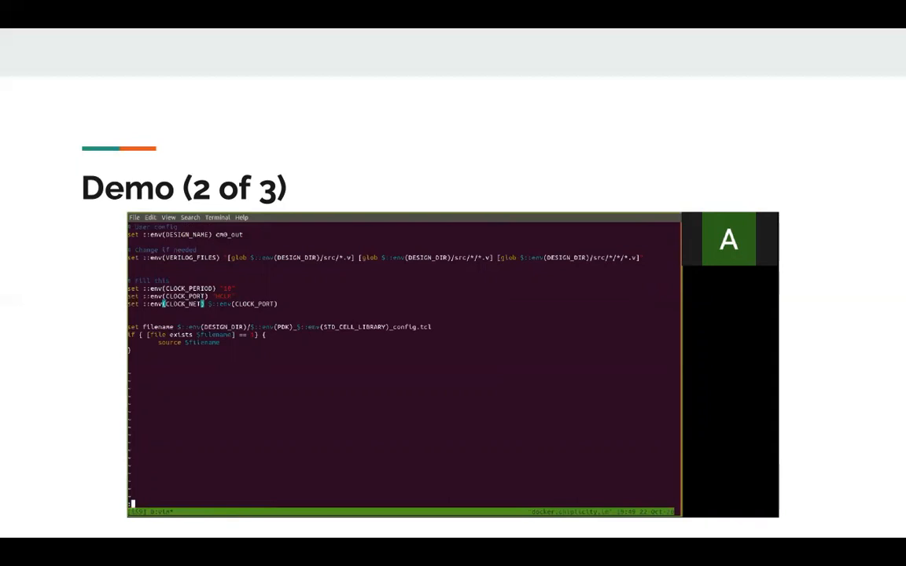
{"action": "key", "text": "colon"}
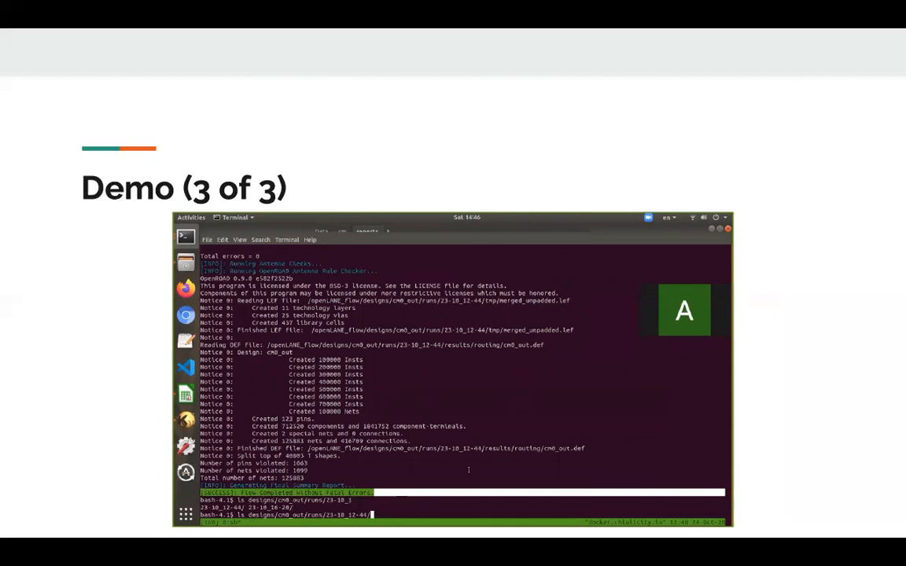
List designs/cm0_out/runs/23-10_12-44/ showing cmds.log, config.tcl, logs, reports, results, tmp
{"action": "key", "text": "Return"}
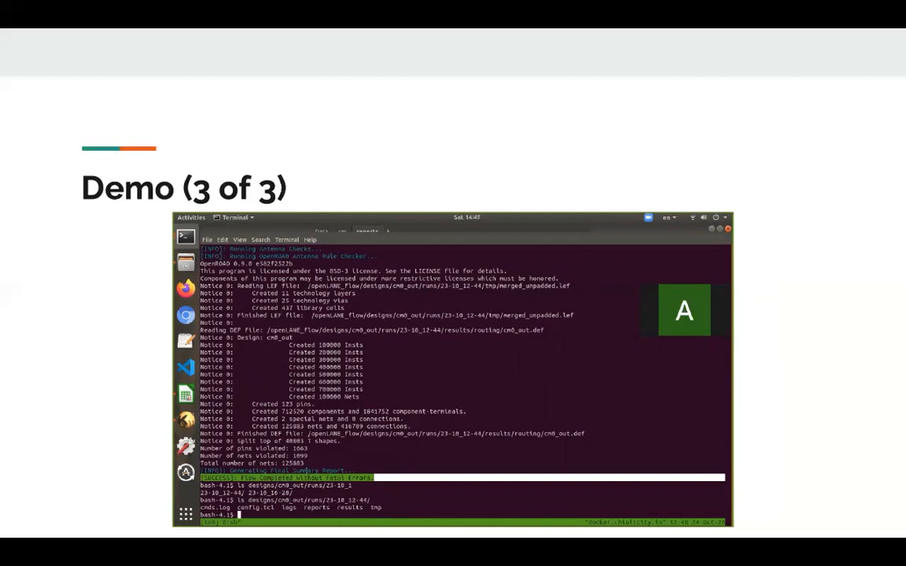
Show the cm0_out final summary report scrolled to the clock-period and SYNTH_STRATEGY columns
{"action": "left_click", "coordinate": [185, 365]}
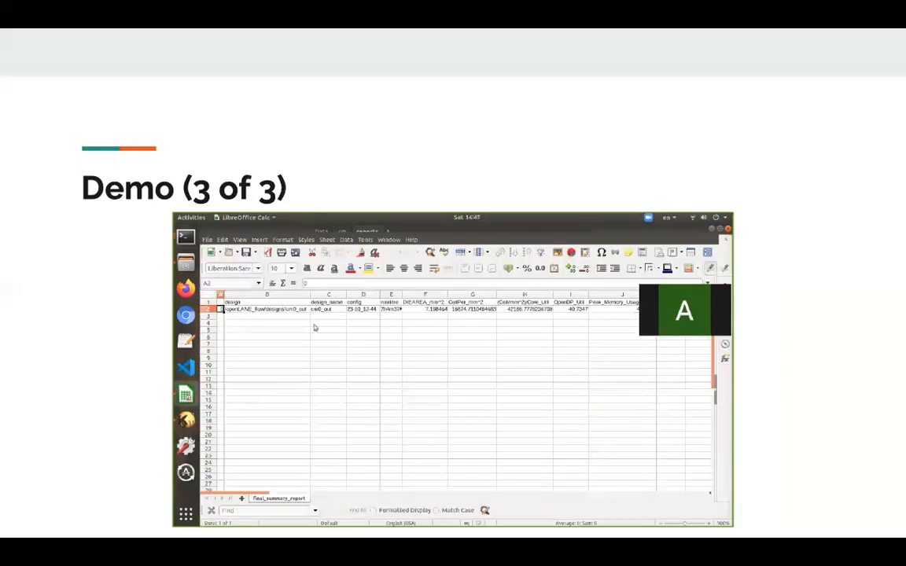
{"action": "key", "text": "Right"}
{"action": "key", "text": "Right"}
{"action": "key", "text": "Right"}
{"action": "key", "text": "Right"}
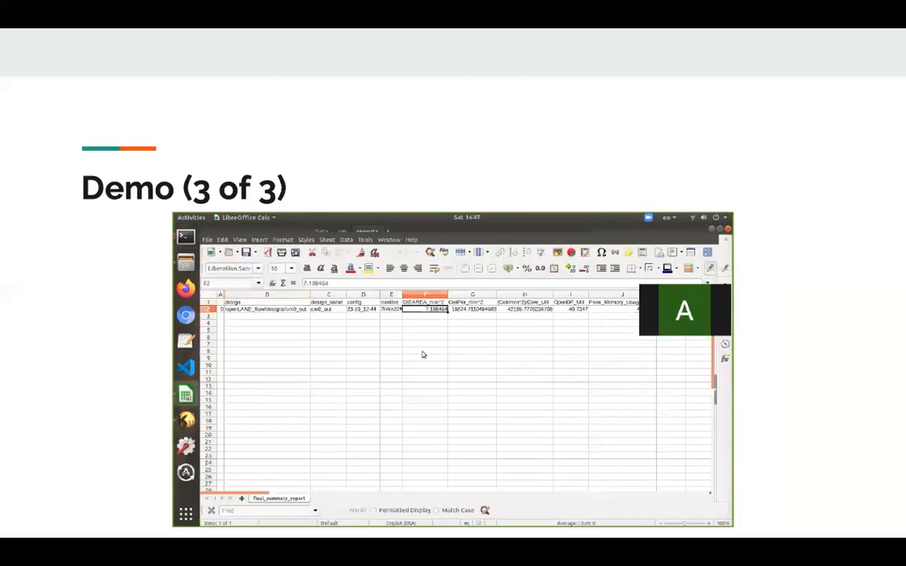
{"action": "key", "text": "Right"}
{"action": "key", "text": "Right"}
{"action": "key", "text": "Right"}
{"action": "key", "text": "Right"}
{"action": "key", "text": "Right"}
{"action": "key", "text": "Right"}
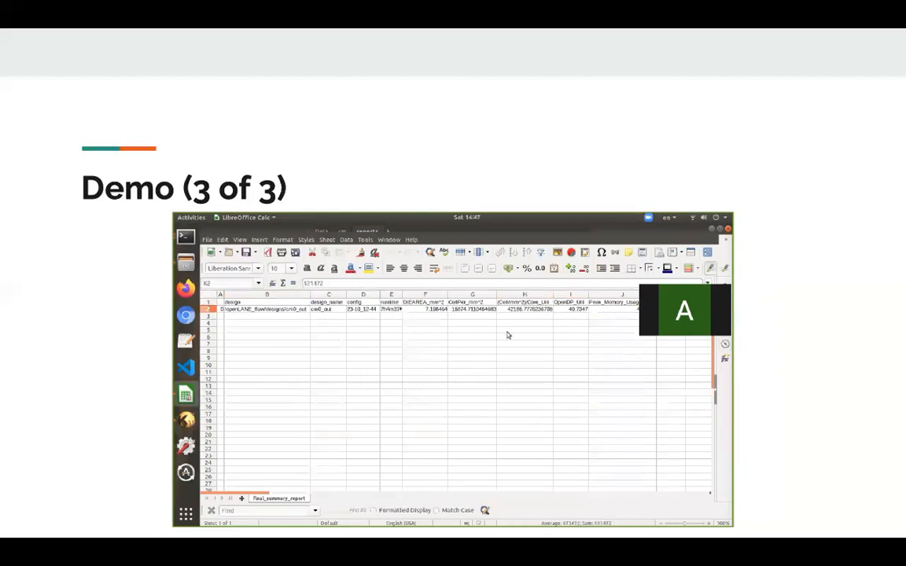
{"action": "key", "text": "Right"}
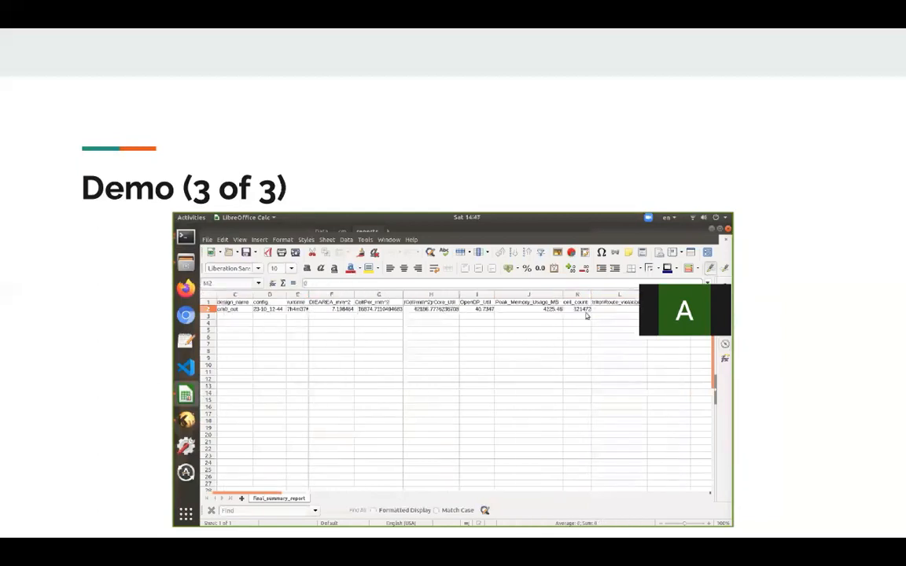
{"action": "key", "text": "Right"}
{"action": "key", "text": "Right"}
{"action": "key", "text": "Right"}
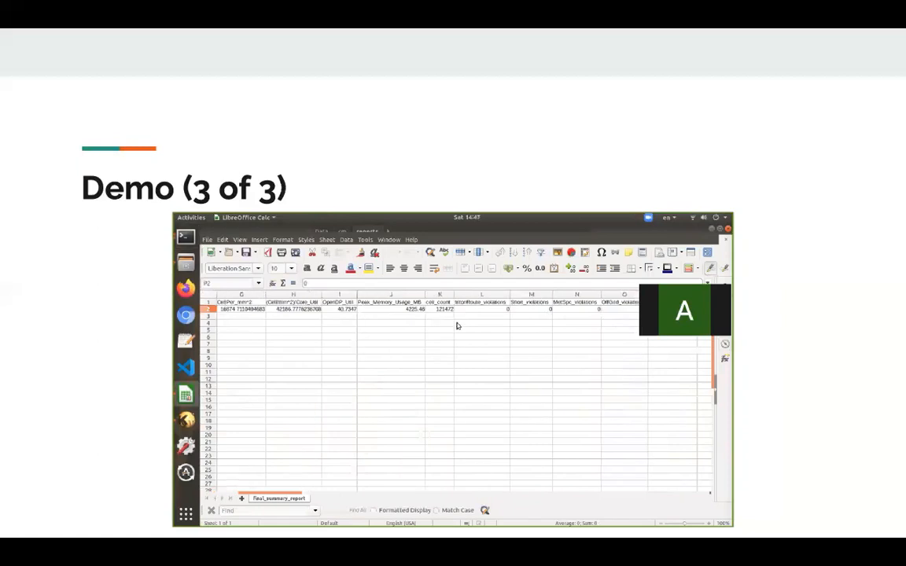
{"action": "key", "text": "Right"}
{"action": "key", "text": "Right"}
{"action": "key", "text": "Right"}
{"action": "key", "text": "Right"}
{"action": "key", "text": "Right"}
{"action": "key", "text": "Right"}
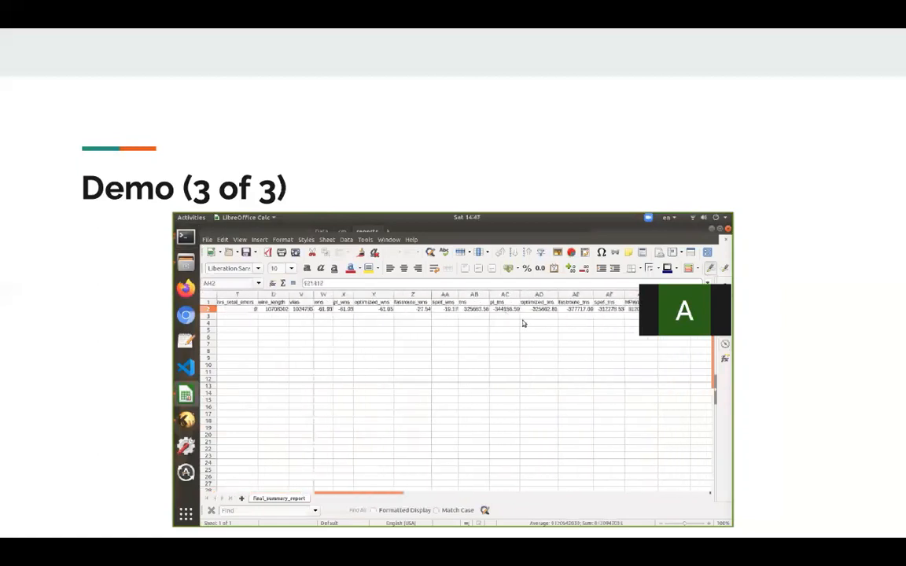
{"action": "key", "text": "Right"}
{"action": "key", "text": "Right"}
{"action": "key", "text": "Right"}
{"action": "key", "text": "Right"}
{"action": "key", "text": "Right"}
{"action": "key", "text": "Right"}
{"action": "key", "text": "Right"}
{"action": "key", "text": "Right"}
{"action": "key", "text": "Right"}
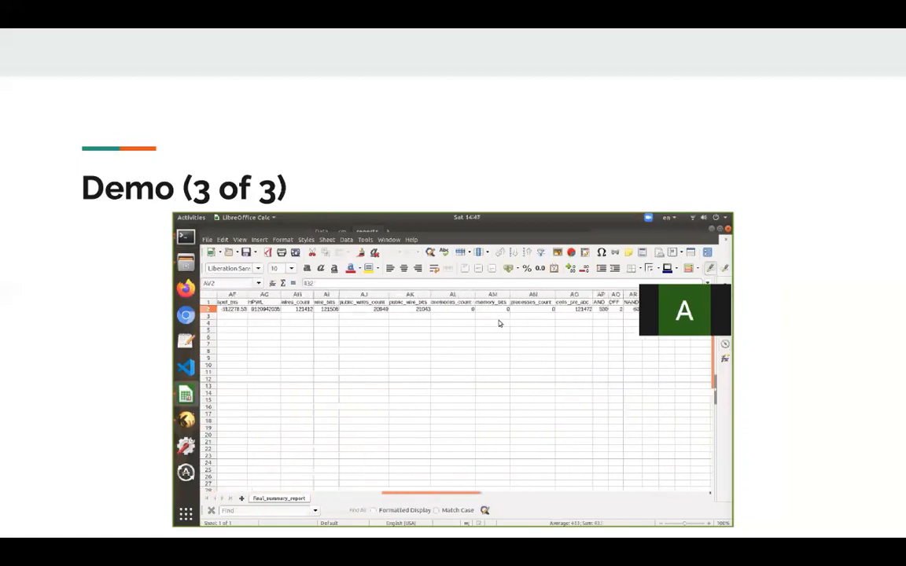
{"action": "key", "text": "Right"}
{"action": "key", "text": "Right"}
{"action": "key", "text": "Right"}
{"action": "key", "text": "Right"}
{"action": "key", "text": "Right"}
{"action": "key", "text": "Right"}
{"action": "key", "text": "Right"}
{"action": "key", "text": "Right"}
{"action": "key", "text": "Right"}
{"action": "key", "text": "Right"}
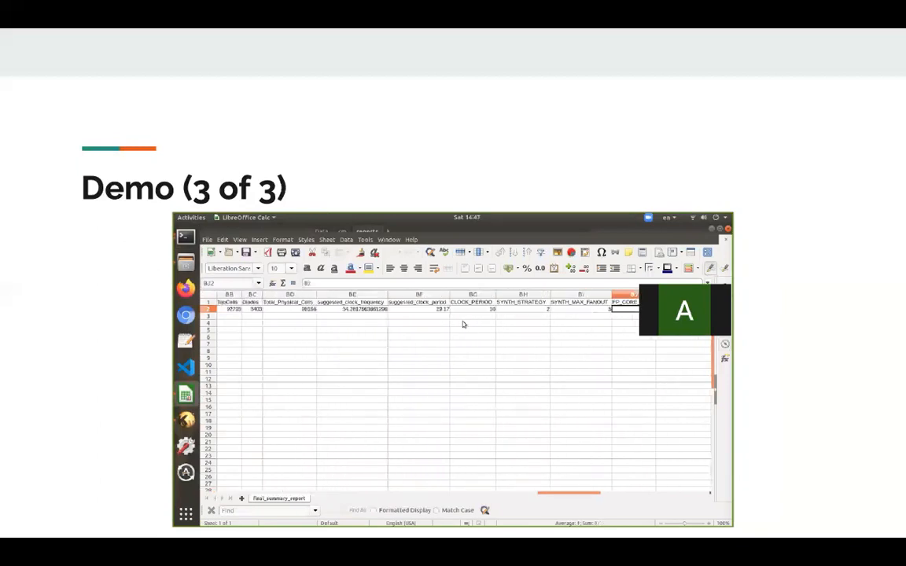
{"action": "key", "text": "Right"}
{"action": "key", "text": "Left"}
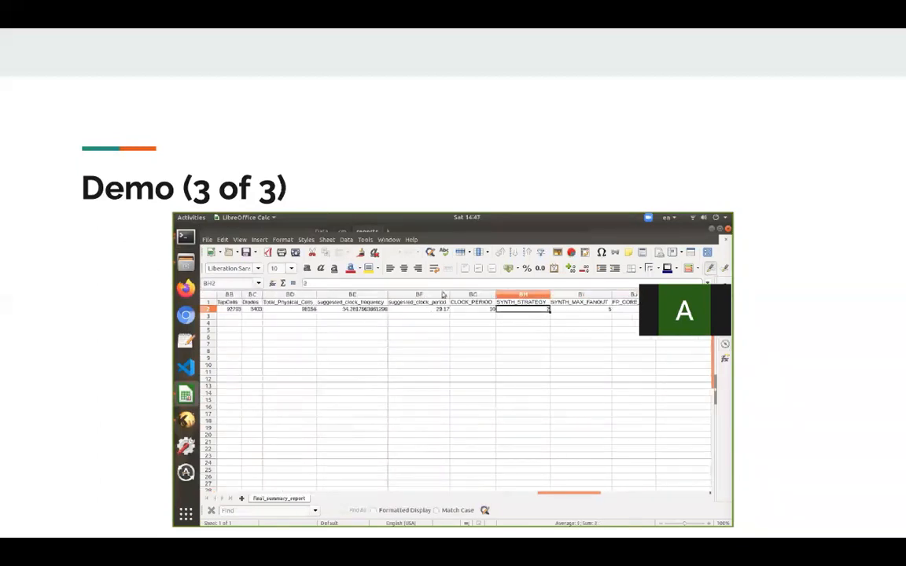
Show the cm0_out.gds chip layout in KLayout, explored from full die to cell rows
{"action": "left_click", "coordinate": [185, 369]}
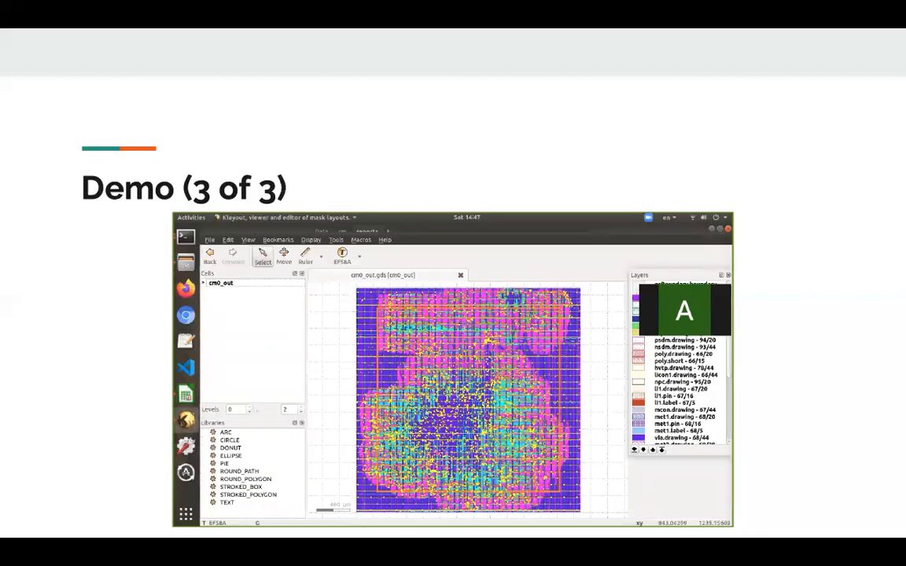
{"action": "scroll", "coordinate": [391, 372], "scroll_direction": "up", "scroll_amount": 5}
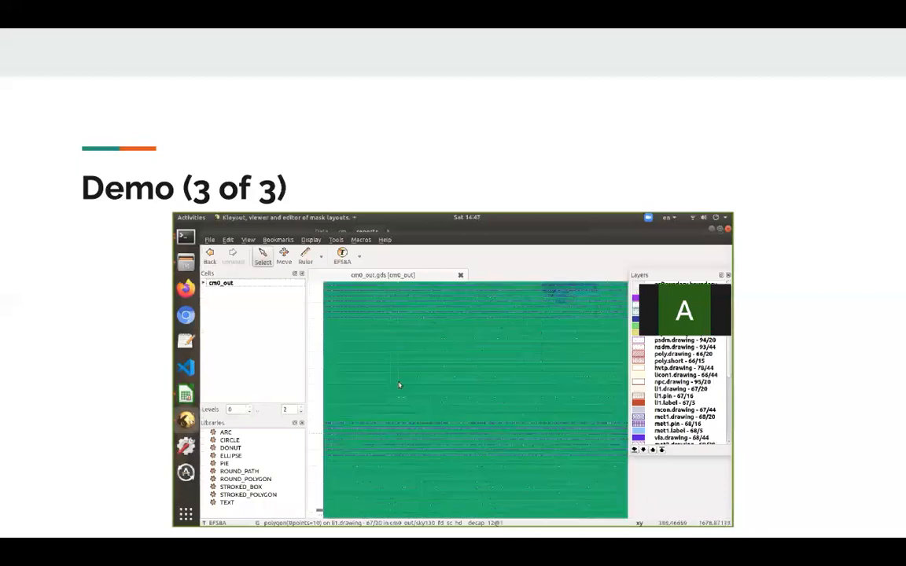
{"action": "scroll", "coordinate": [401, 387], "scroll_direction": "up", "scroll_amount": 3}
{"action": "scroll", "coordinate": [401, 387], "scroll_direction": "up", "scroll_amount": 3}
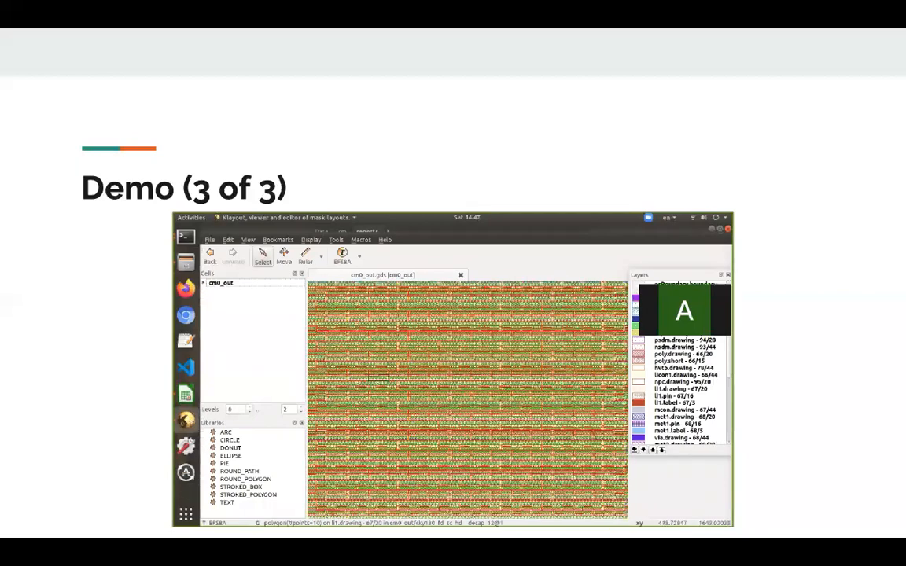
{"action": "scroll", "coordinate": [543, 368], "scroll_direction": "up", "scroll_amount": 2}
{"action": "scroll", "coordinate": [503, 394], "scroll_direction": "up", "scroll_amount": 1}
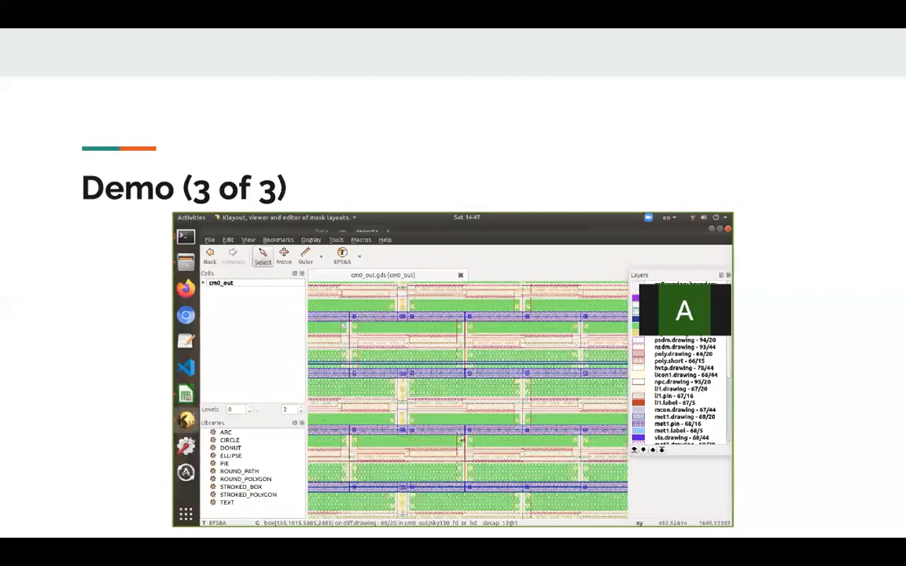
{"action": "scroll", "coordinate": [474, 418], "scroll_direction": "up", "scroll_amount": 1}
{"action": "scroll", "coordinate": [474, 418], "scroll_direction": "down", "scroll_amount": 2}
{"action": "scroll", "coordinate": [474, 418], "scroll_direction": "down", "scroll_amount": 5}
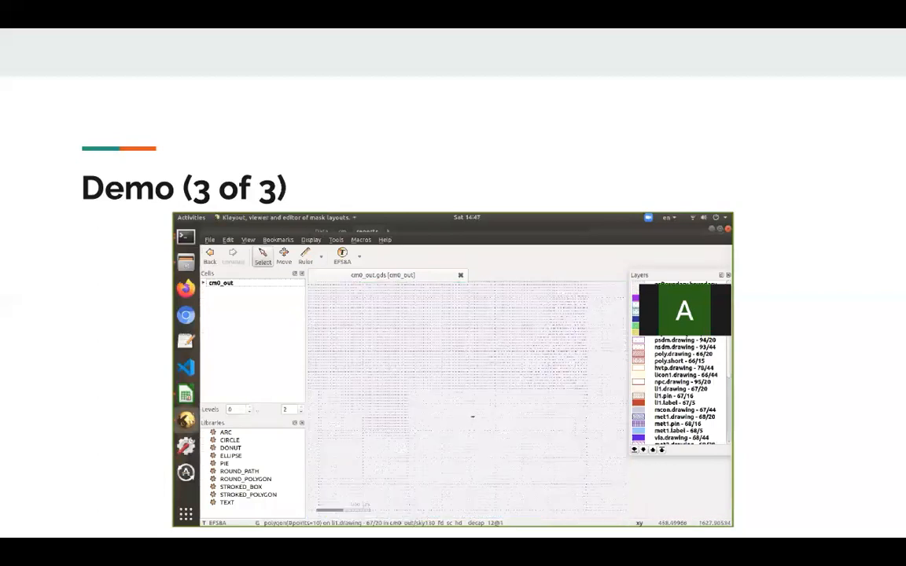
{"action": "scroll", "coordinate": [474, 419], "scroll_direction": "up", "scroll_amount": 2}
{"action": "scroll", "coordinate": [474, 418], "scroll_direction": "down", "scroll_amount": 2}
{"action": "scroll", "coordinate": [464, 366], "scroll_direction": "up", "scroll_amount": 2}
{"action": "scroll", "coordinate": [510, 403], "scroll_direction": "up", "scroll_amount": 1}
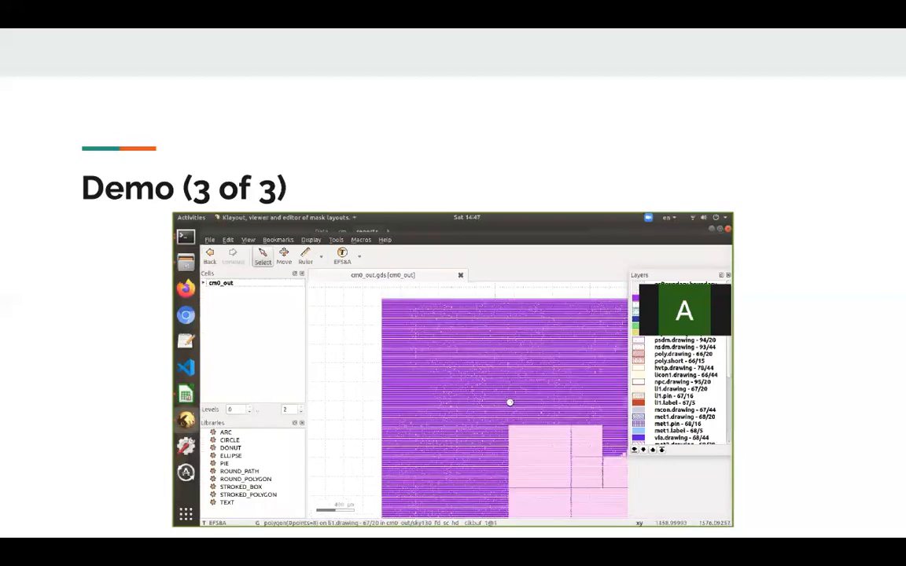
{"action": "scroll", "coordinate": [510, 404], "scroll_direction": "down", "scroll_amount": 1}
{"action": "scroll", "coordinate": [509, 404], "scroll_direction": "up", "scroll_amount": 1}
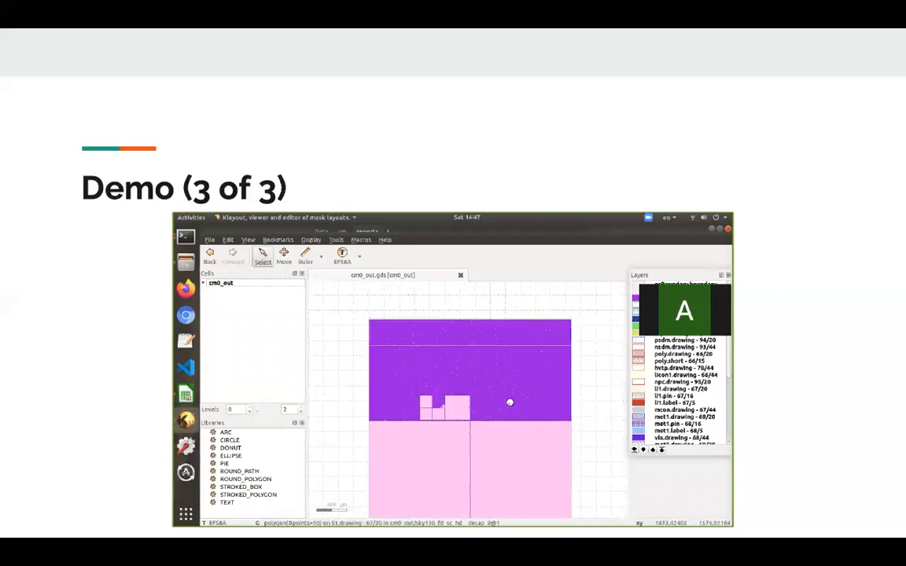
{"action": "scroll", "coordinate": [510, 403], "scroll_direction": "down", "scroll_amount": 1}
{"action": "scroll", "coordinate": [509, 404], "scroll_direction": "up", "scroll_amount": 1}
{"action": "scroll", "coordinate": [510, 403], "scroll_direction": "down", "scroll_amount": 1}
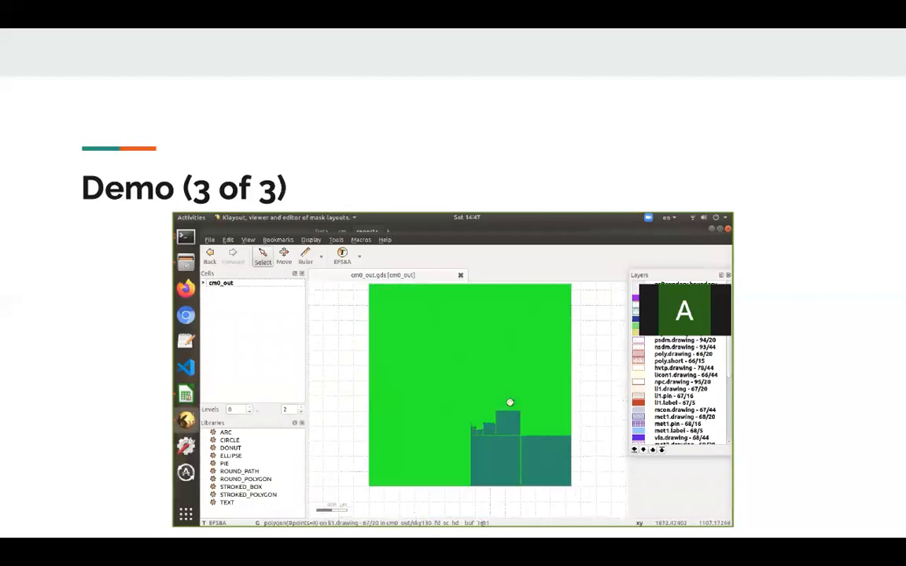
{"action": "scroll", "coordinate": [510, 404], "scroll_direction": "down", "scroll_amount": 1}
{"action": "scroll", "coordinate": [503, 354], "scroll_direction": "down", "scroll_amount": 1}
{"action": "scroll", "coordinate": [487, 283], "scroll_direction": "down", "scroll_amount": 1}
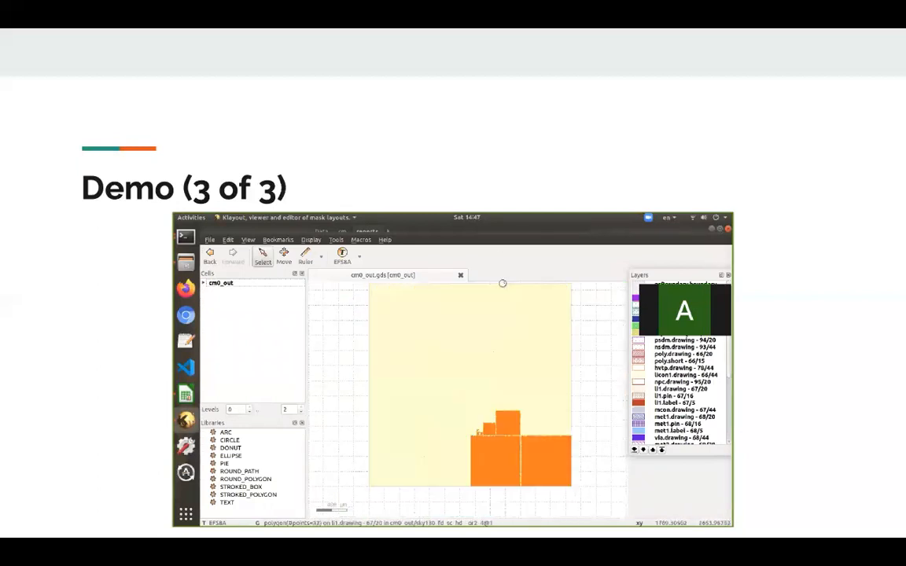
{"action": "scroll", "coordinate": [472, 260], "scroll_direction": "down", "scroll_amount": 1}
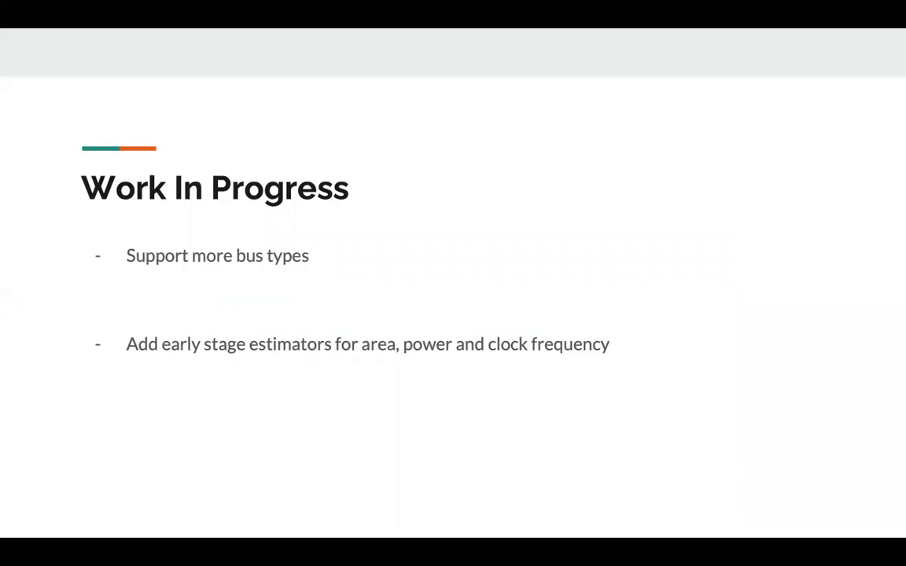
Advance from Work In Progress to the Thank You! slide with the GitHub QR code
{"action": "key", "text": "Right"}
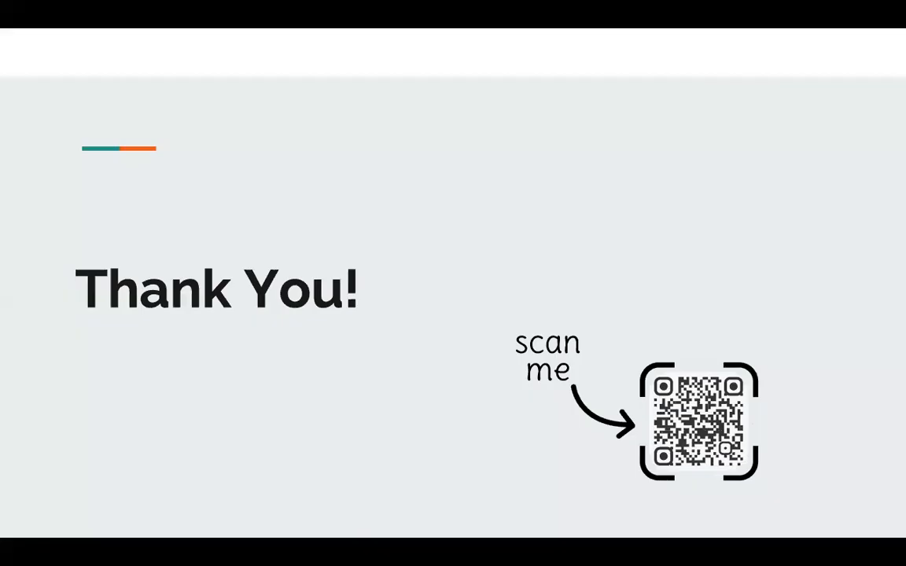